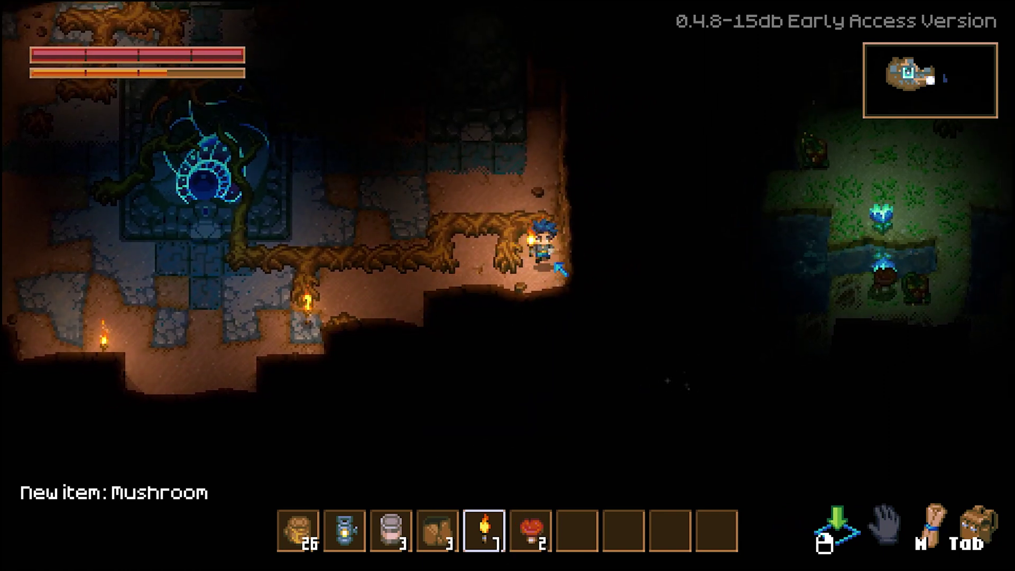
Step: Place a torch in front of the statue while walking around it in-game
{"action": "key", "text": "w"}
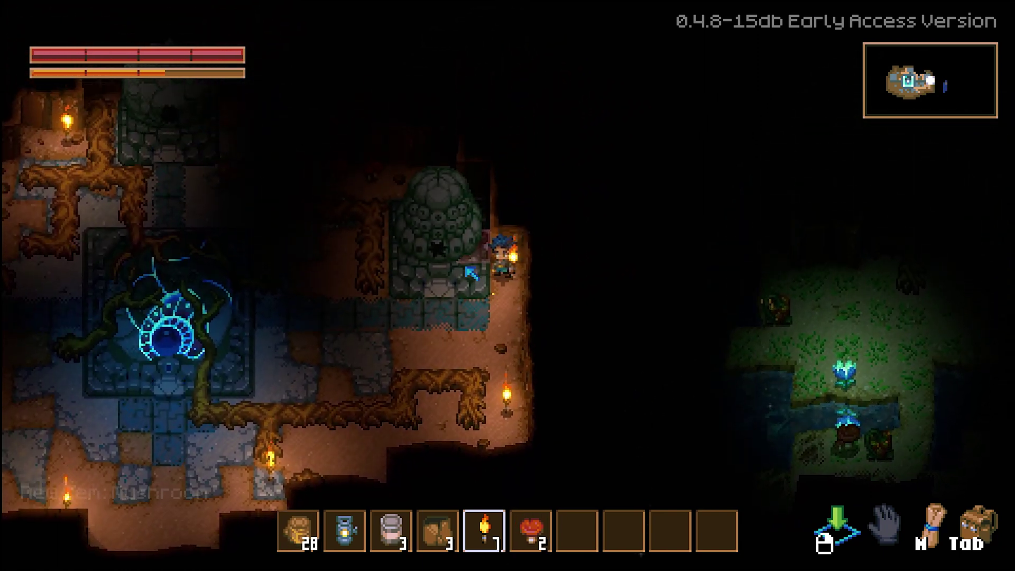
{"action": "right_click", "coordinate": [451, 290]}
{"action": "key", "text": "s"}
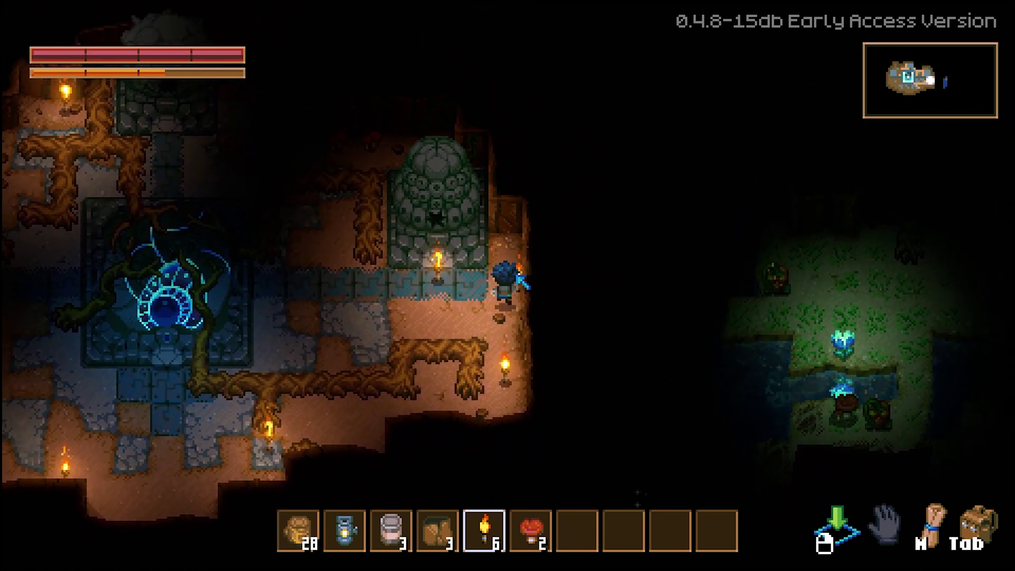
{"action": "key", "text": "w"}
{"action": "key", "text": "d"}
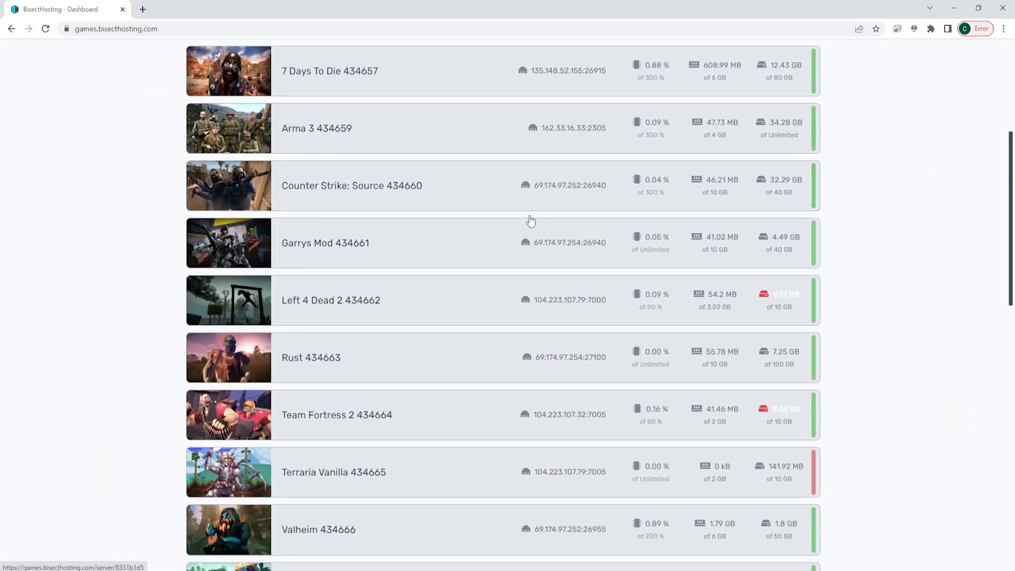
{"action": "scroll", "coordinate": [528, 218], "scroll_direction": "down", "scroll_amount": 3}
{"action": "scroll", "coordinate": [527, 217], "scroll_direction": "down", "scroll_amount": 4}
{"action": "scroll", "coordinate": [527, 218], "scroll_direction": "down", "scroll_amount": 3}
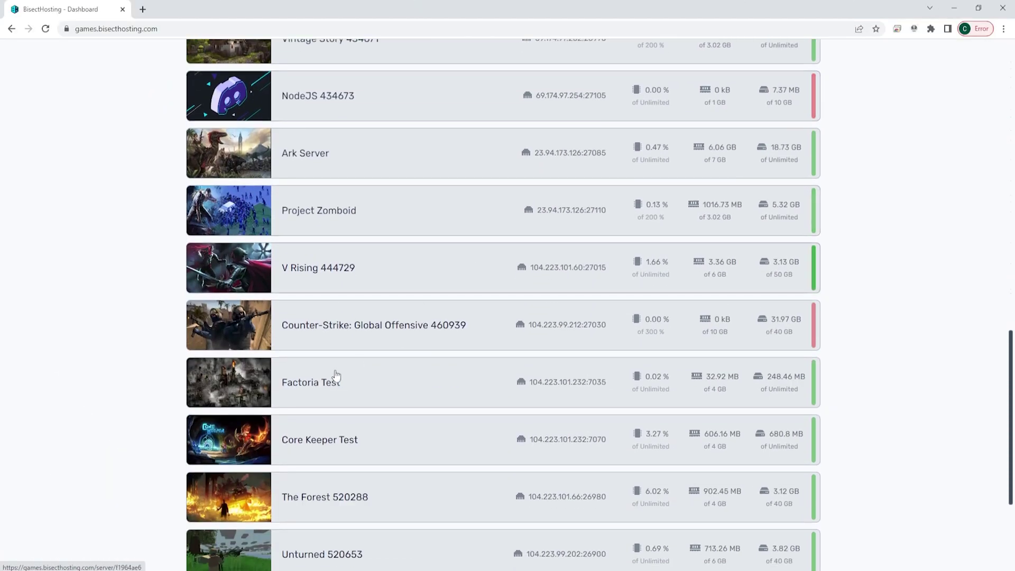
Step: Go to the Core Keeper Test server's page and its file browser
{"action": "left_click", "coordinate": [324, 437]}
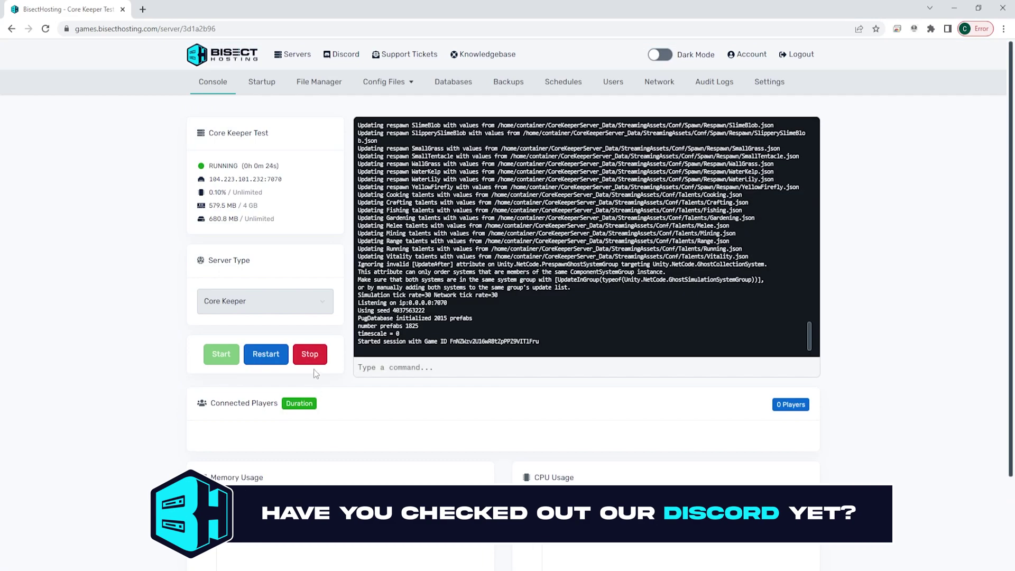
{"action": "left_click", "coordinate": [314, 87]}
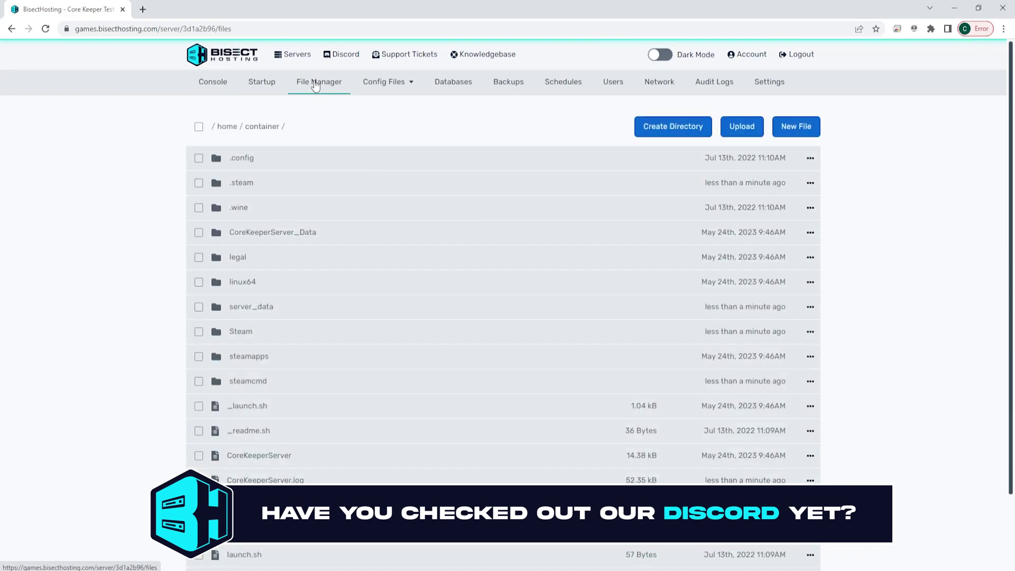
Step: Download 1.world.gzip from server_data/worlds, then bring up the Windows Run dialog
{"action": "left_click", "coordinate": [252, 307]}
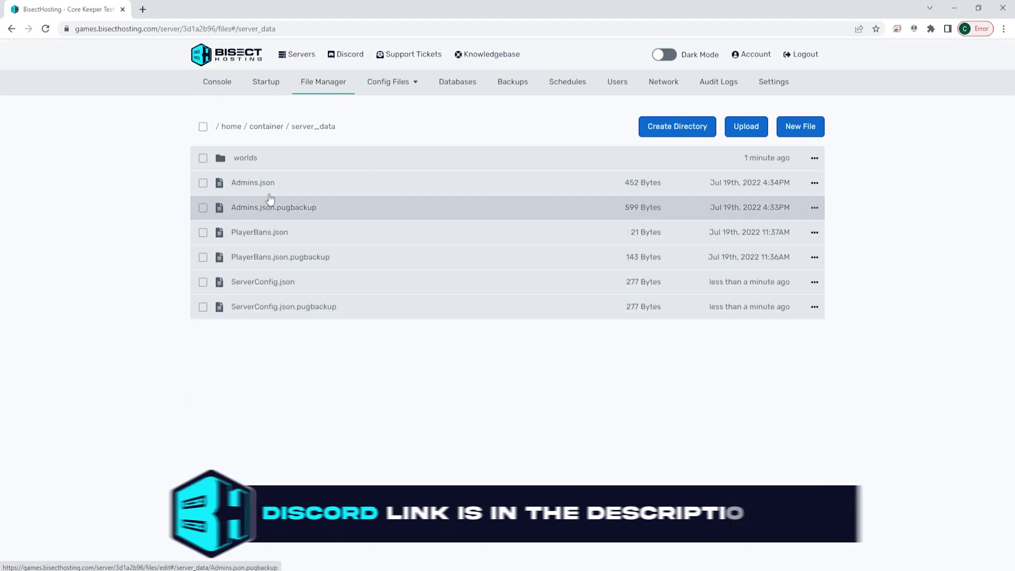
{"action": "left_click", "coordinate": [276, 163]}
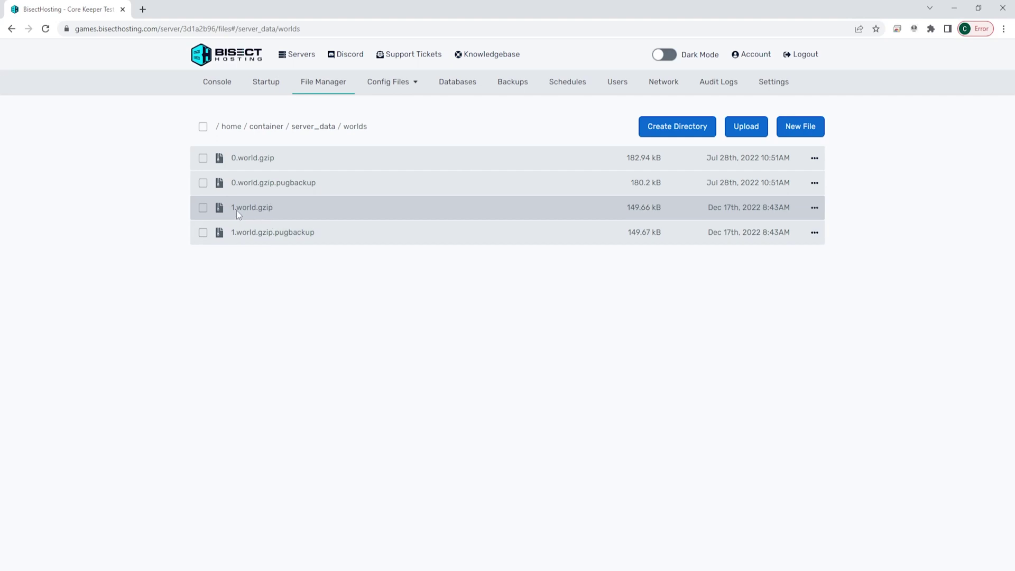
{"action": "right_click", "coordinate": [251, 210]}
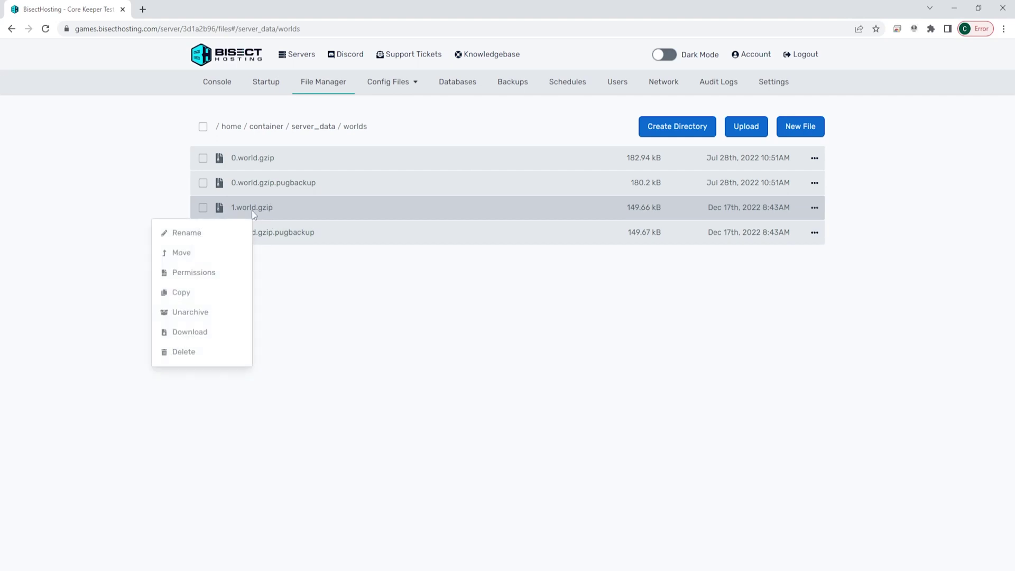
{"action": "left_click", "coordinate": [212, 334]}
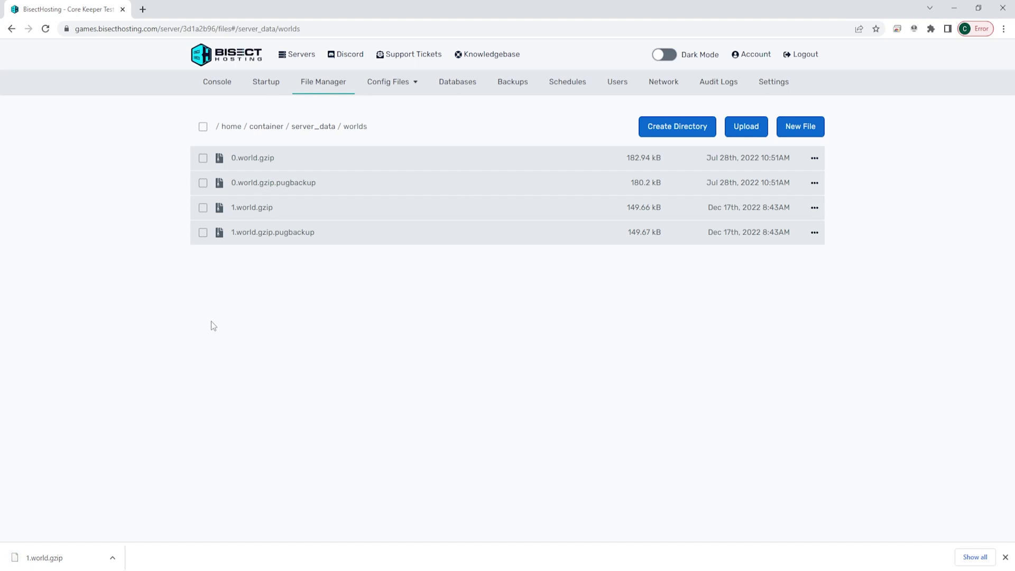
{"action": "key", "text": "super+r"}
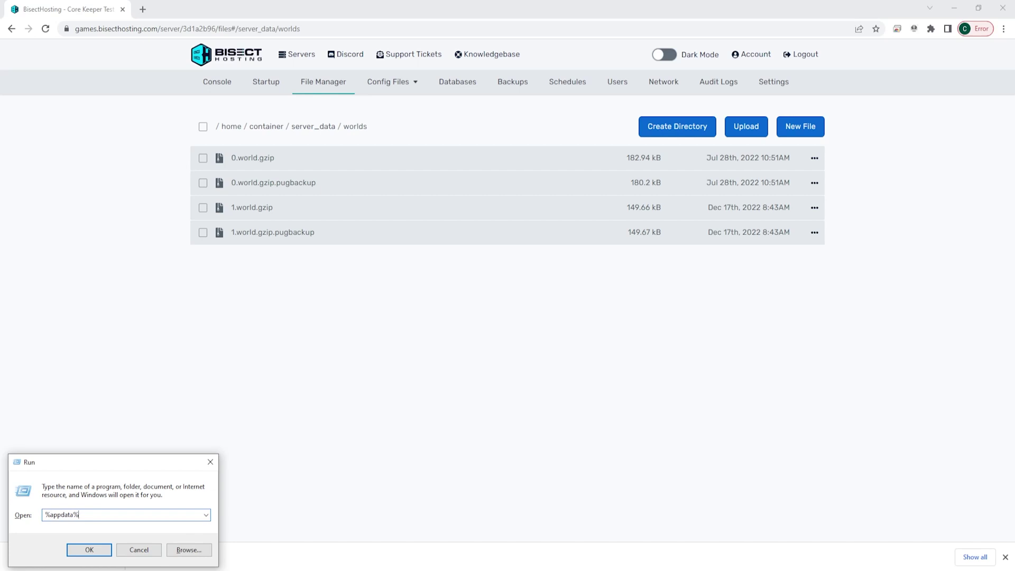
Step: Run %appdata% to open the AppData Roaming folder in File Explorer
{"action": "left_click", "coordinate": [89, 551]}
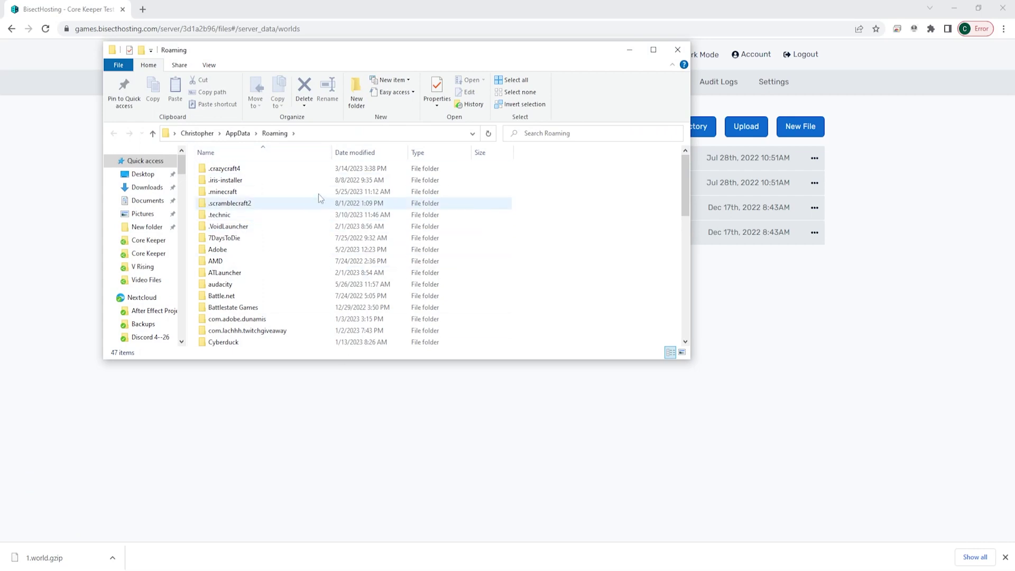
Step: Navigate from AppData through LocalLow, Pugstorm, Core Keeper, Steam and the numbered folder to worlds
{"action": "left_click", "coordinate": [243, 135]}
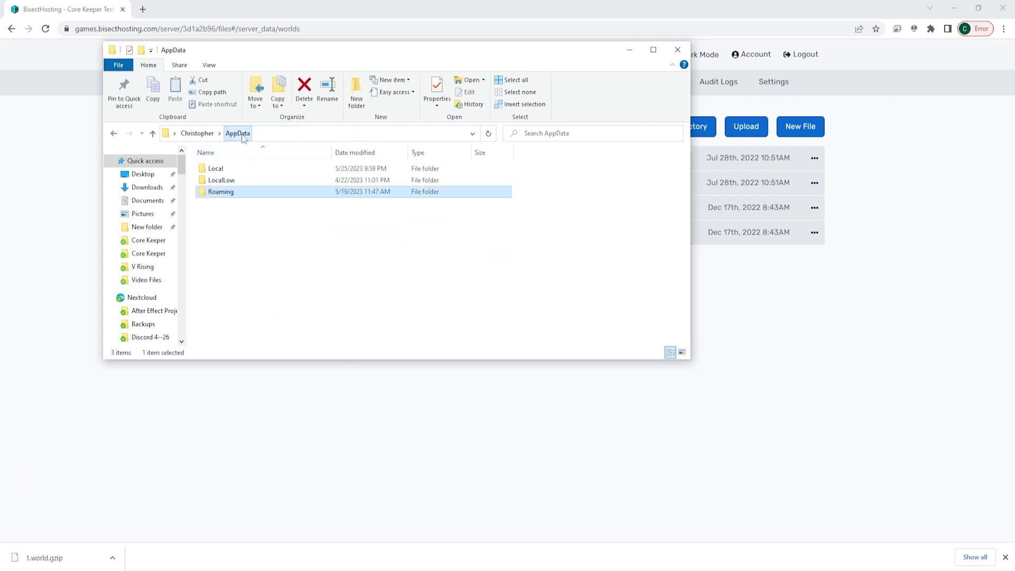
{"action": "double_click", "coordinate": [230, 181]}
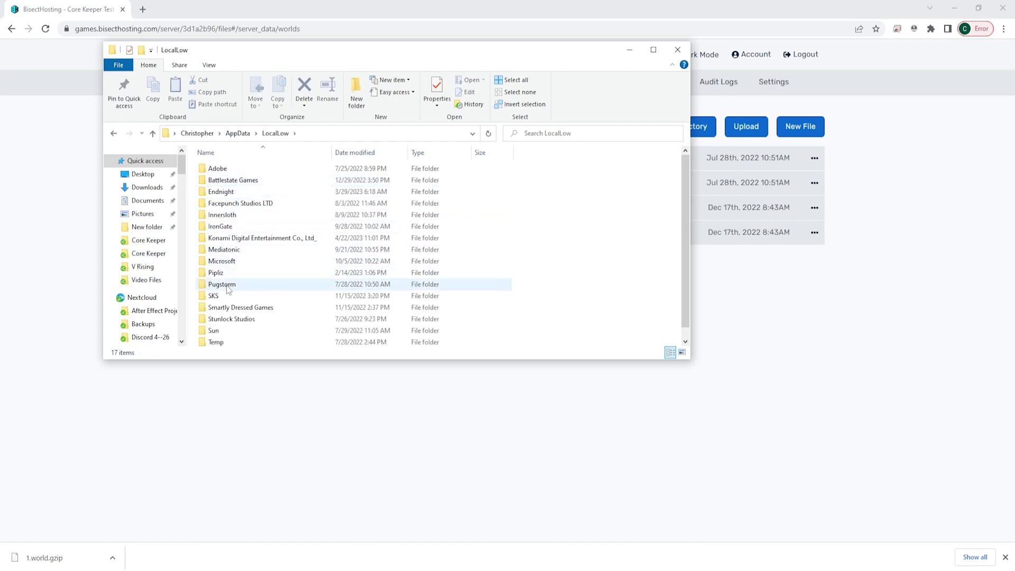
{"action": "double_click", "coordinate": [228, 287]}
{"action": "double_click", "coordinate": [241, 170]}
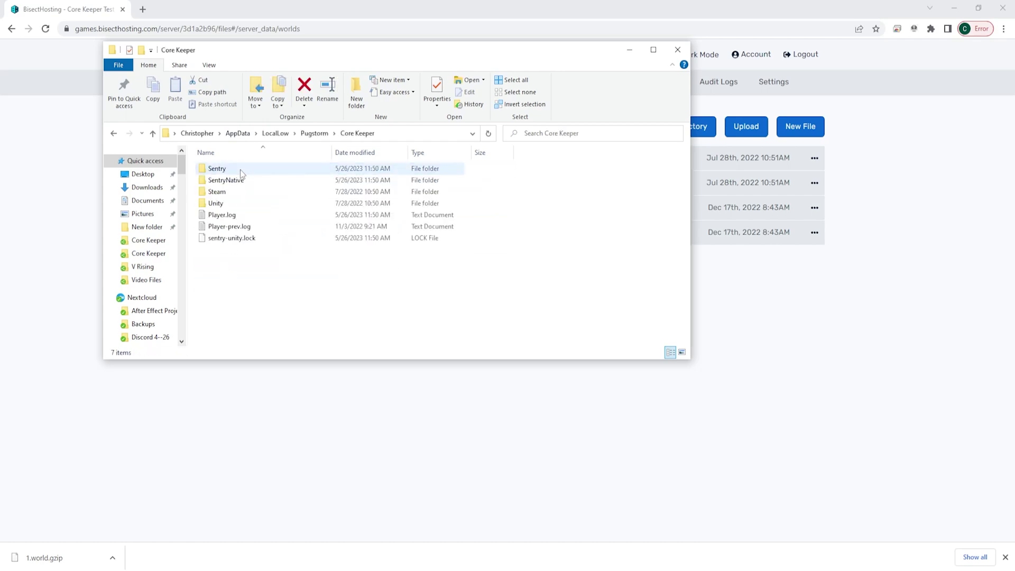
{"action": "double_click", "coordinate": [229, 193]}
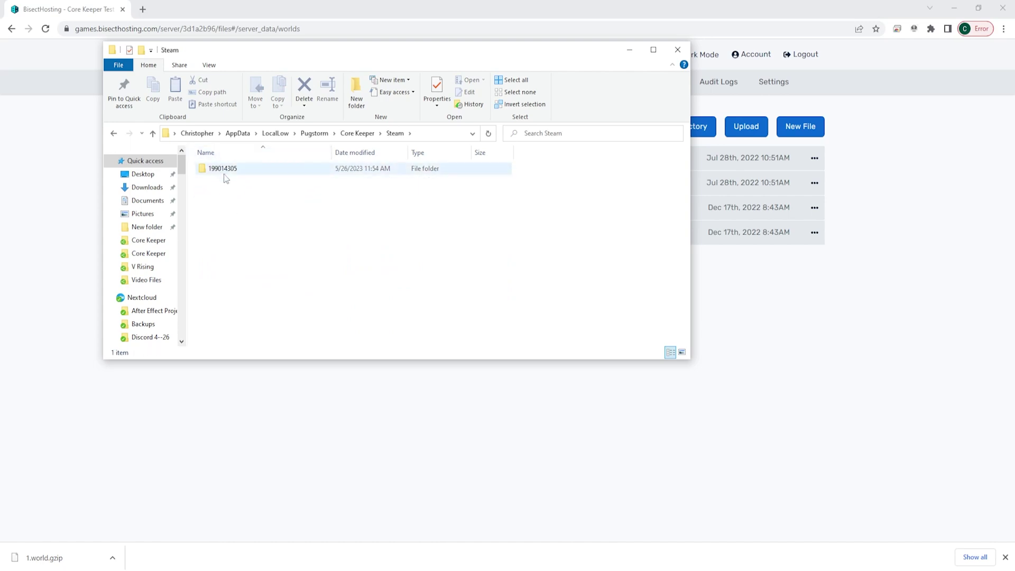
{"action": "double_click", "coordinate": [223, 169]}
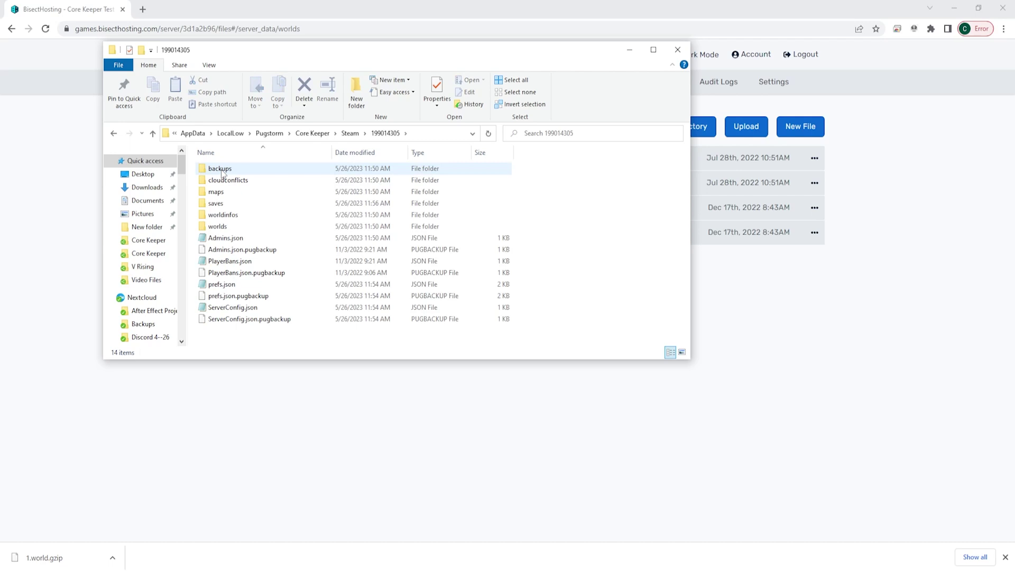
{"action": "double_click", "coordinate": [160, 303]}
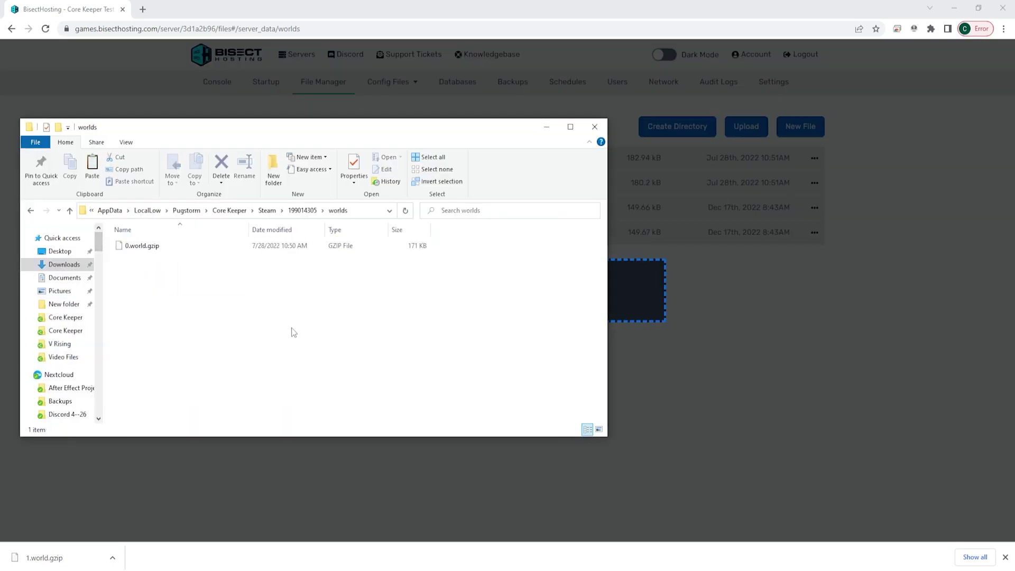
Step: Paste the downloaded 1.world.gzip into the local worlds folder beside 0.world.gzip
{"action": "left_click_drag", "start_coordinate": [434, 124], "coordinate": [620, 127]}
{"action": "right_click", "coordinate": [280, 307]}
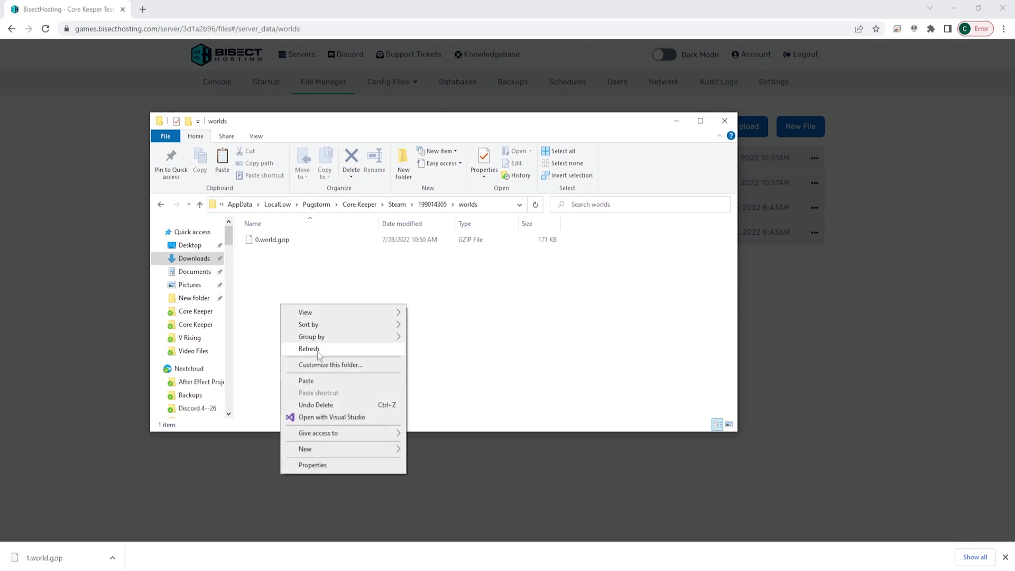
{"action": "left_click", "coordinate": [306, 380]}
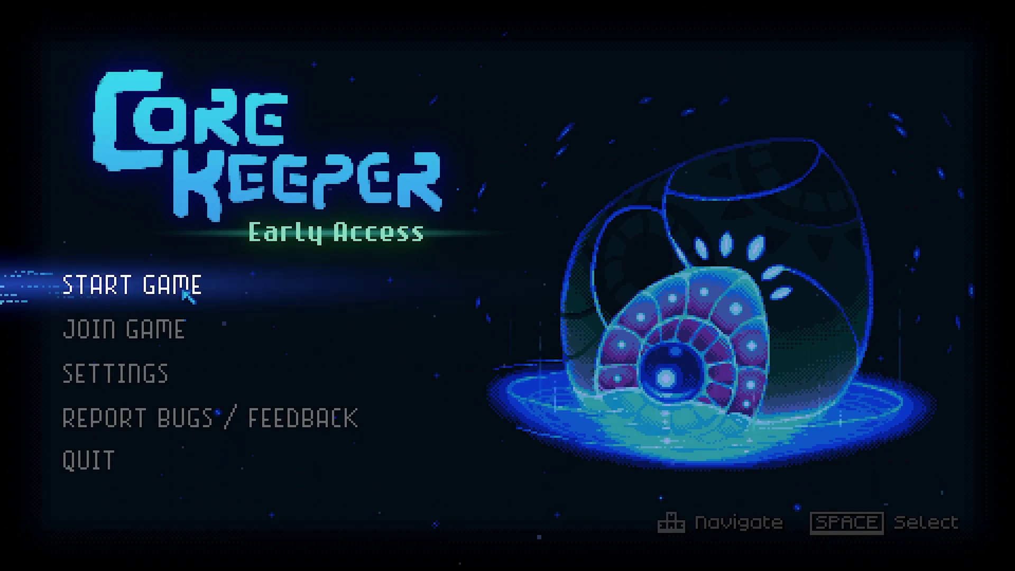
Step: Start a game and choose the Legacy World slot to play
{"action": "left_click", "coordinate": [193, 295]}
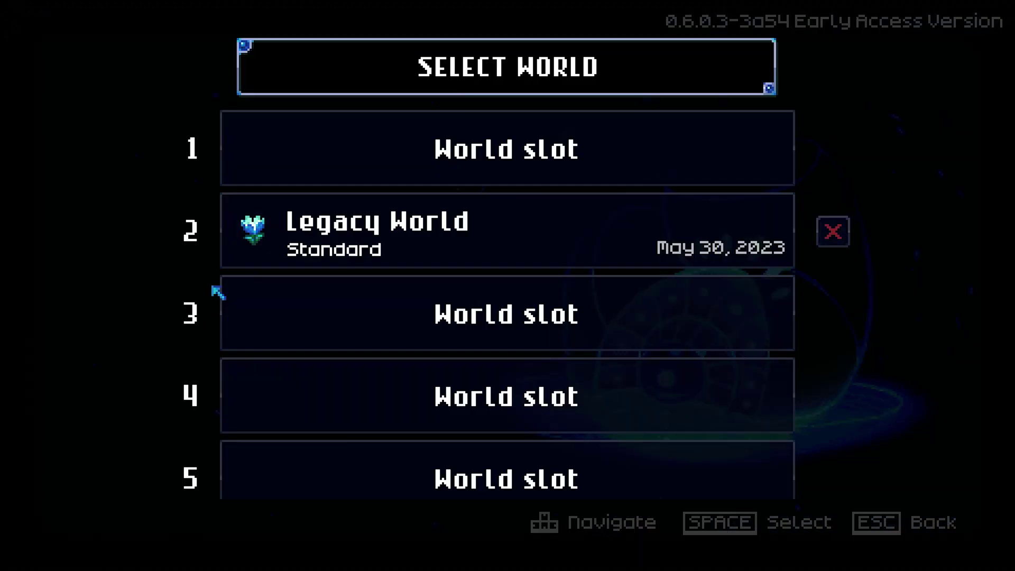
{"action": "left_click", "coordinate": [492, 240]}
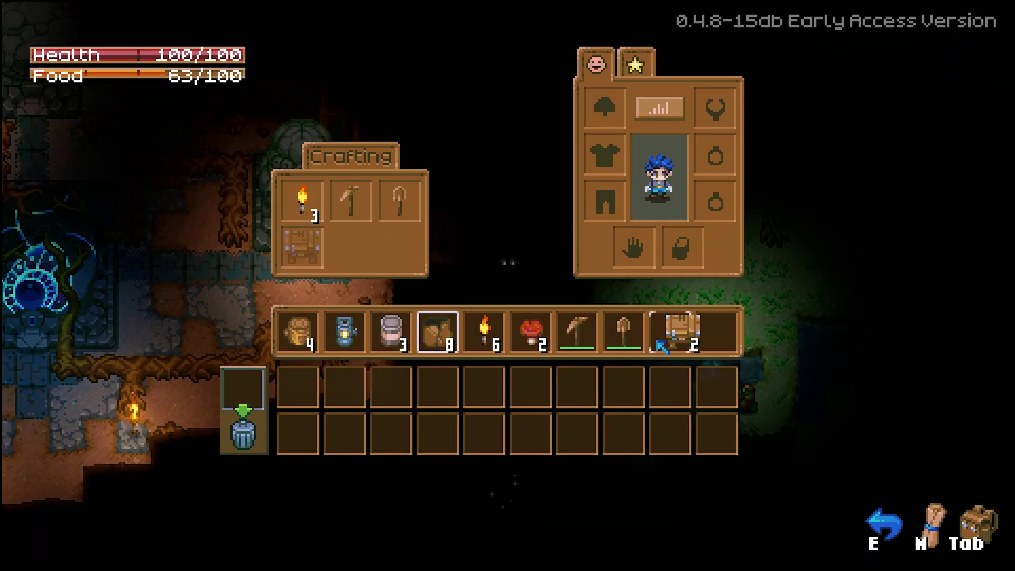
Step: Walk the character around the statue, toggling the inventory panels open and closed
{"action": "key", "text": "Tab"}
{"action": "key", "text": "a"}
{"action": "scroll", "coordinate": [322, 304], "scroll_direction": "down", "scroll_amount": 5}
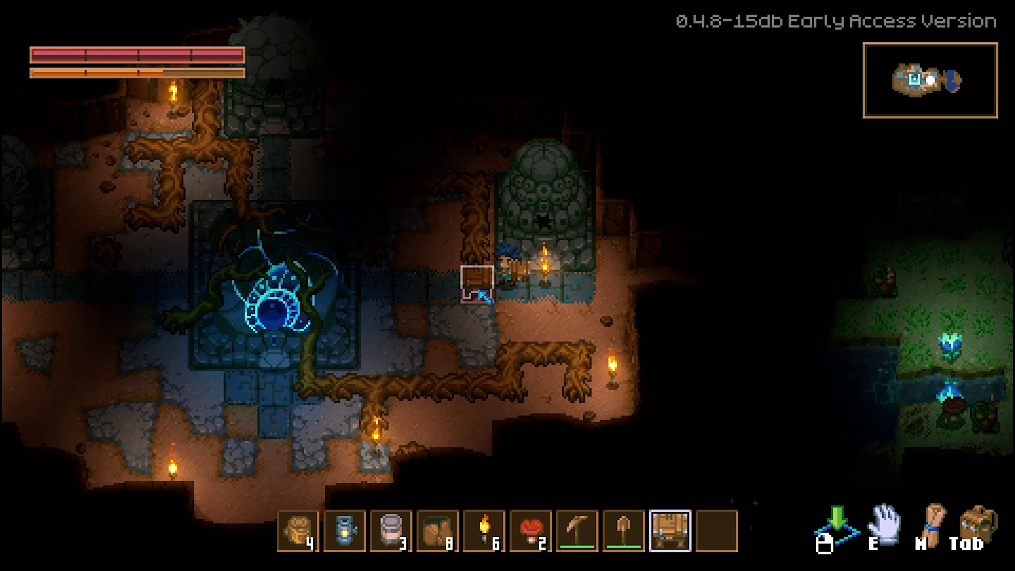
{"action": "key", "text": "Tab"}
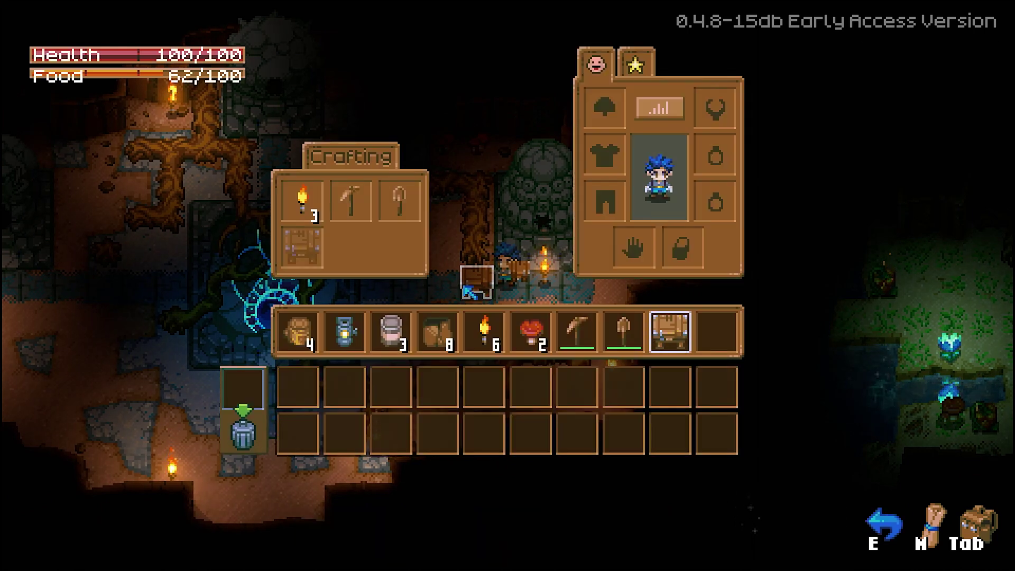
{"action": "key", "text": "Tab"}
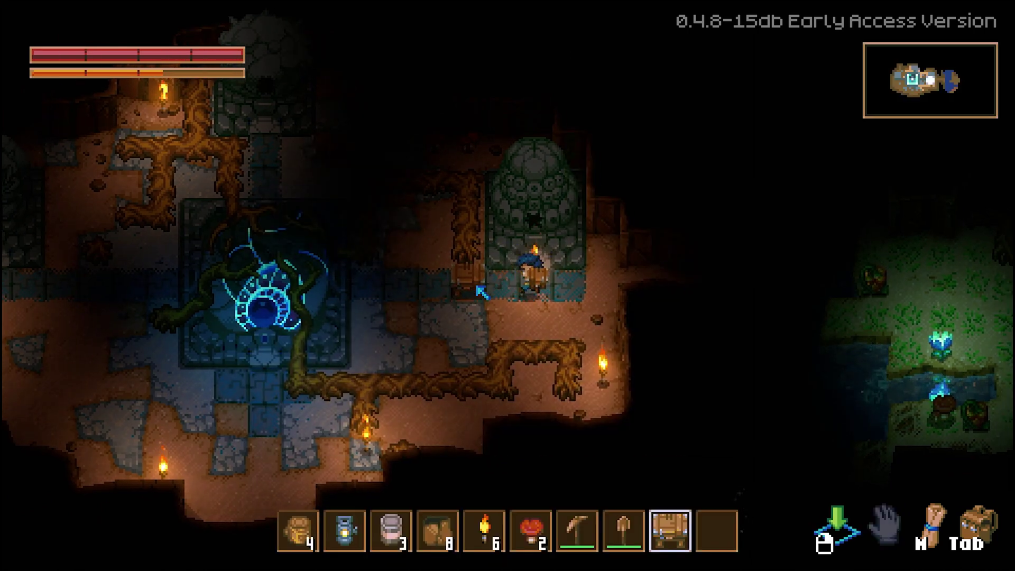